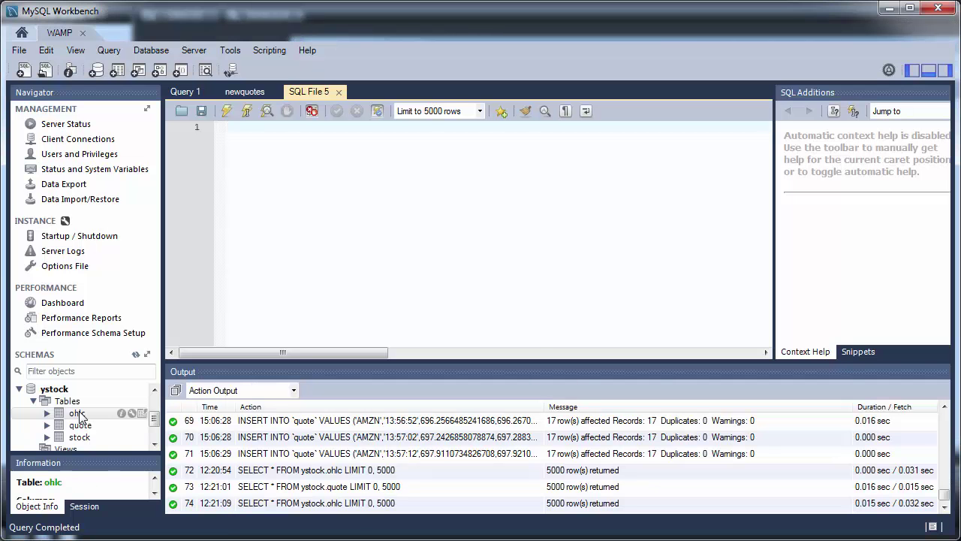
# In MySQL Workbench, run Select Rows - Limit 5000 on ystock's ohlc, quote and stock tables
pyautogui.rightClick(80, 415)
pyautogui.click(117, 421)
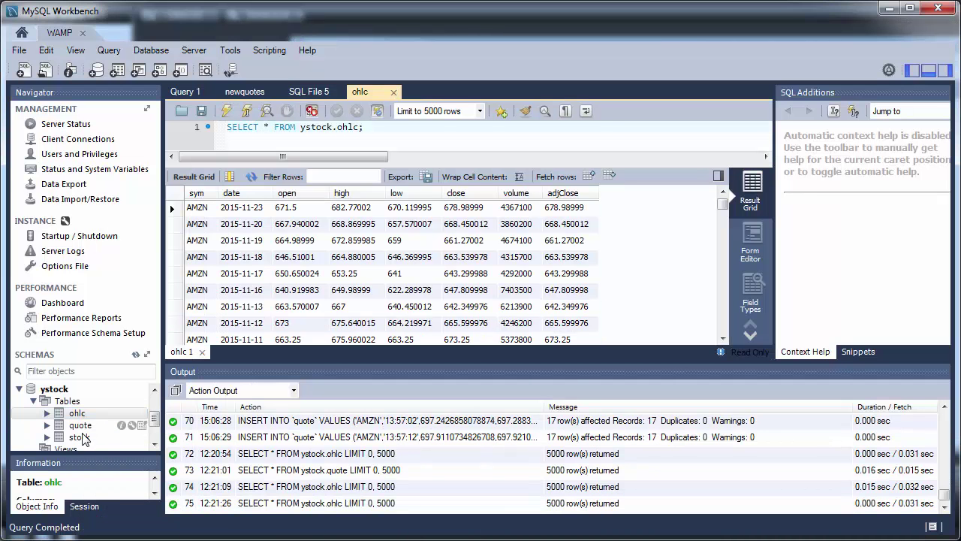
pyautogui.rightClick(80, 425)
pyautogui.click(95, 437)
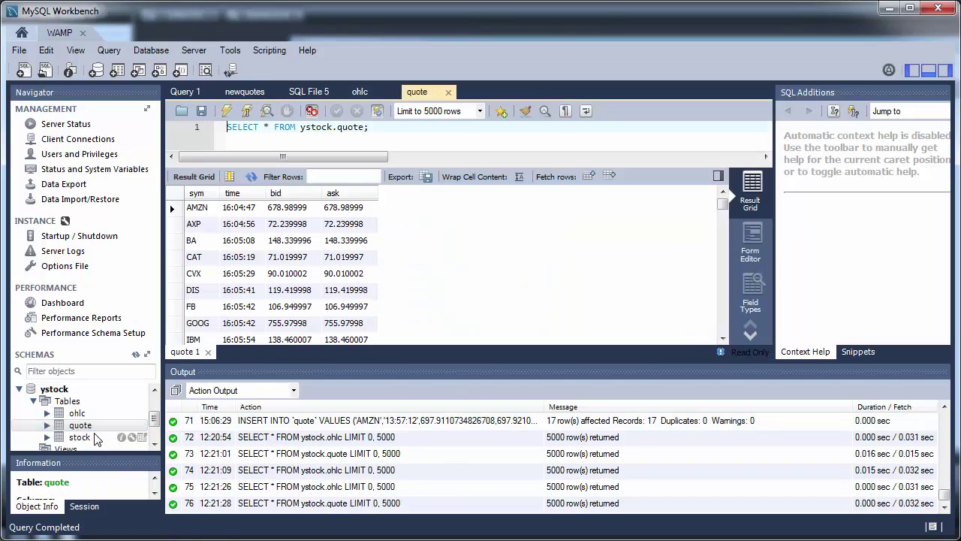
pyautogui.rightClick(76, 437)
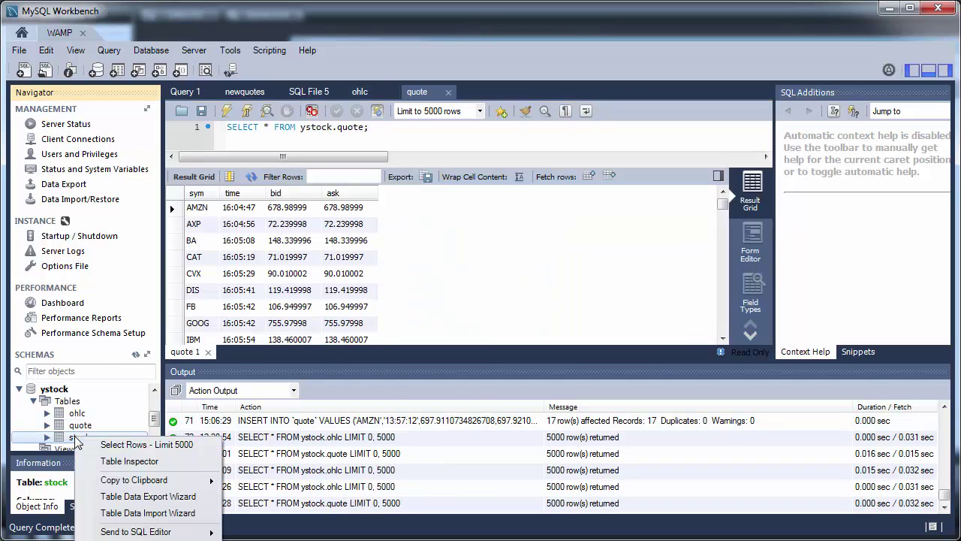
pyautogui.click(121, 445)
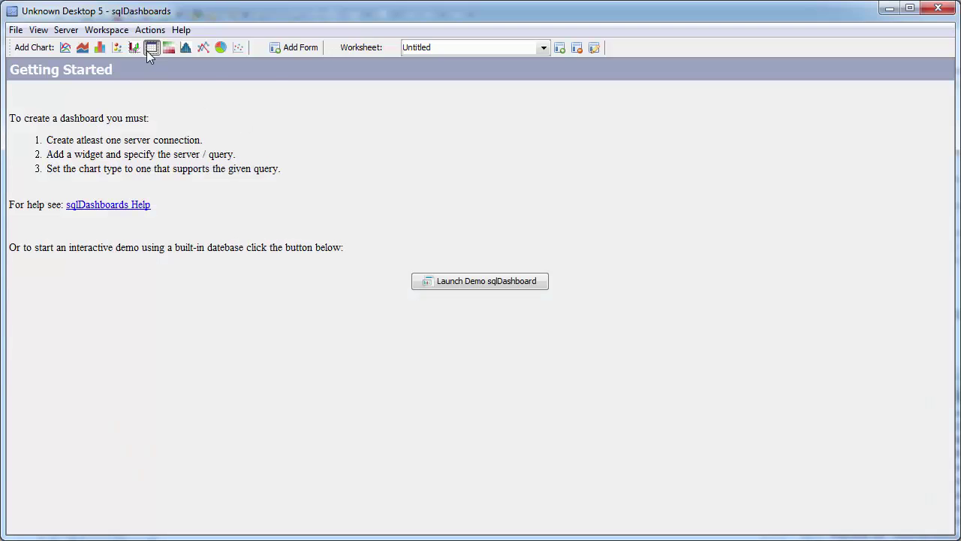
# Add a Data Table widget with the query select * from stock where sym='AMZN'
pyautogui.click(149, 52)
pyautogui.write('selec')
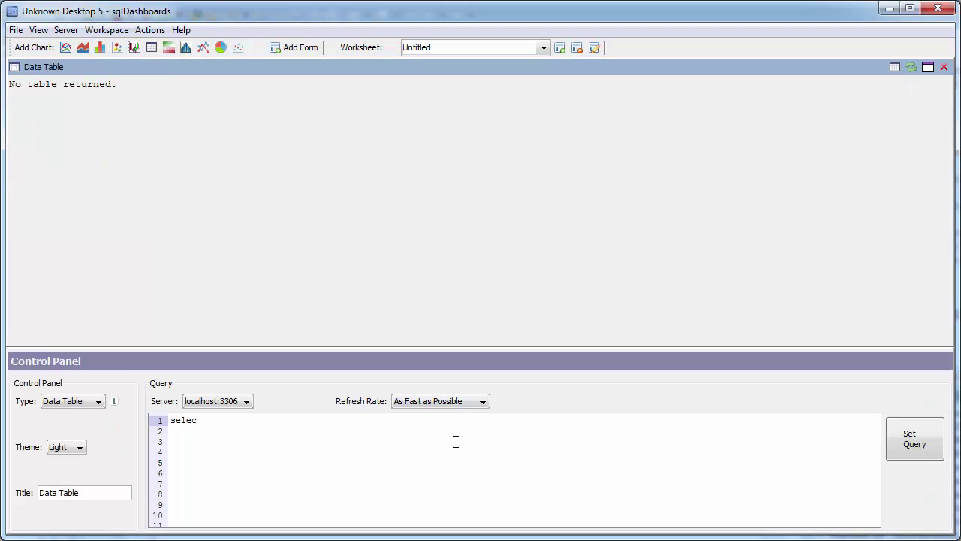
pyautogui.write('t * from stock where s')
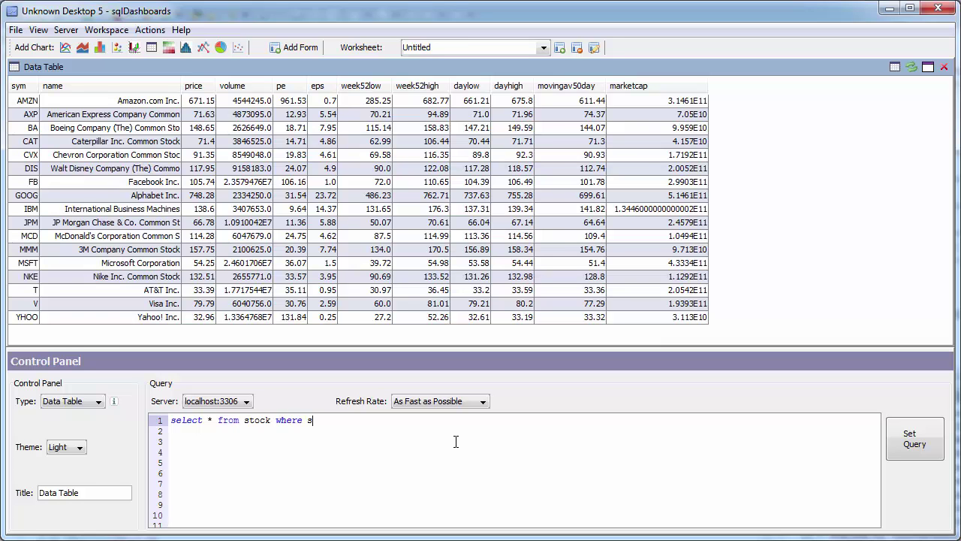
pyautogui.write("ym='AMZN")
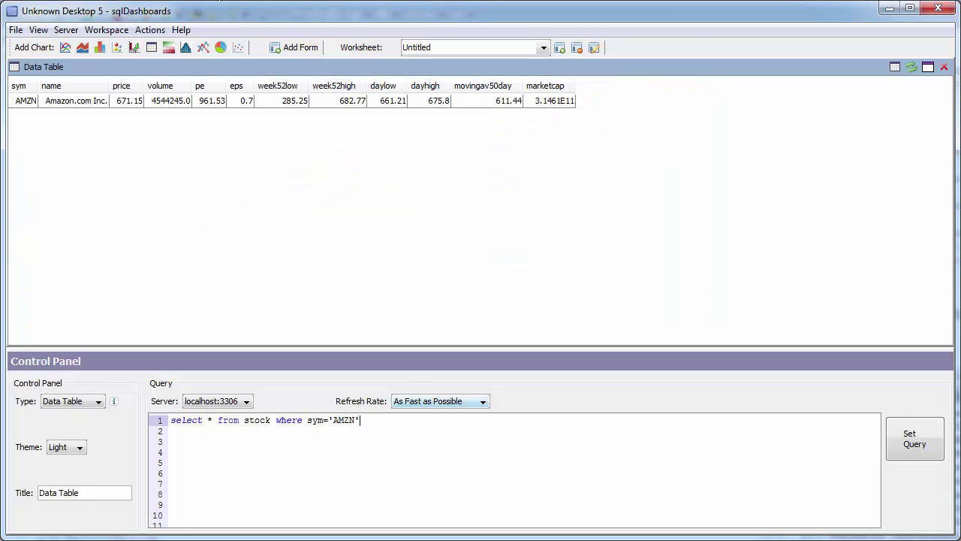
# Dock a form on the left with a dropdown querying localhost:3306: select distinct sym from stock order by sym
pyautogui.click(296, 48)
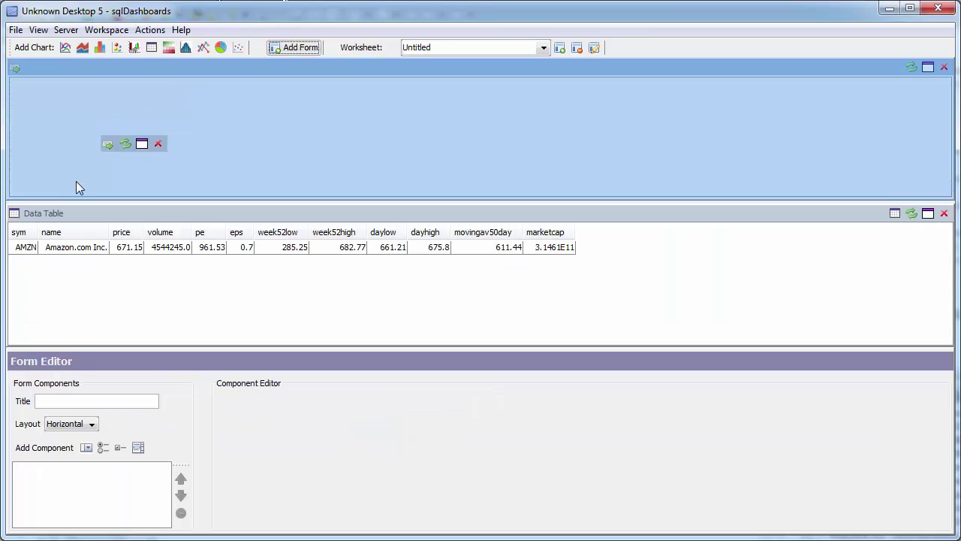
pyautogui.moveTo(76, 181); pyautogui.dragTo(35, 265)
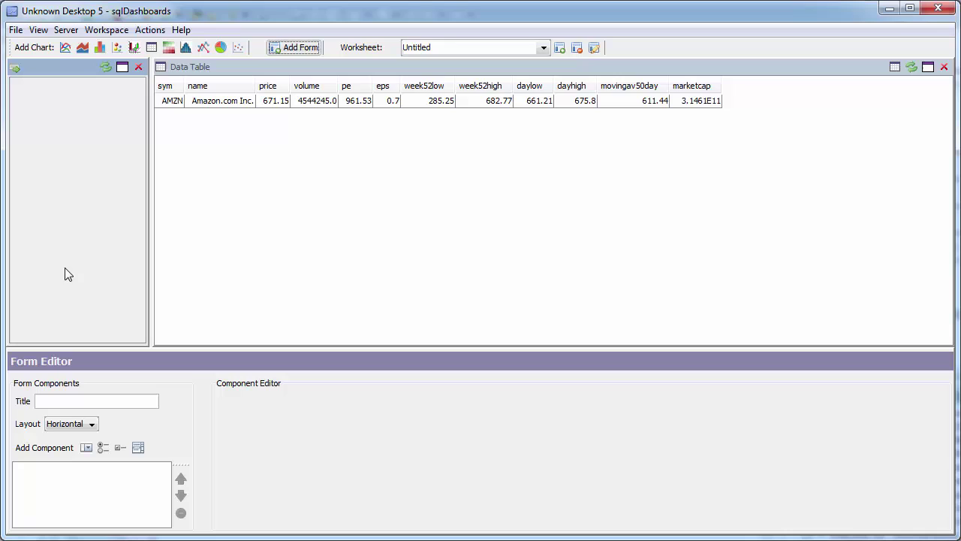
pyautogui.click(87, 448)
pyautogui.click(611, 414)
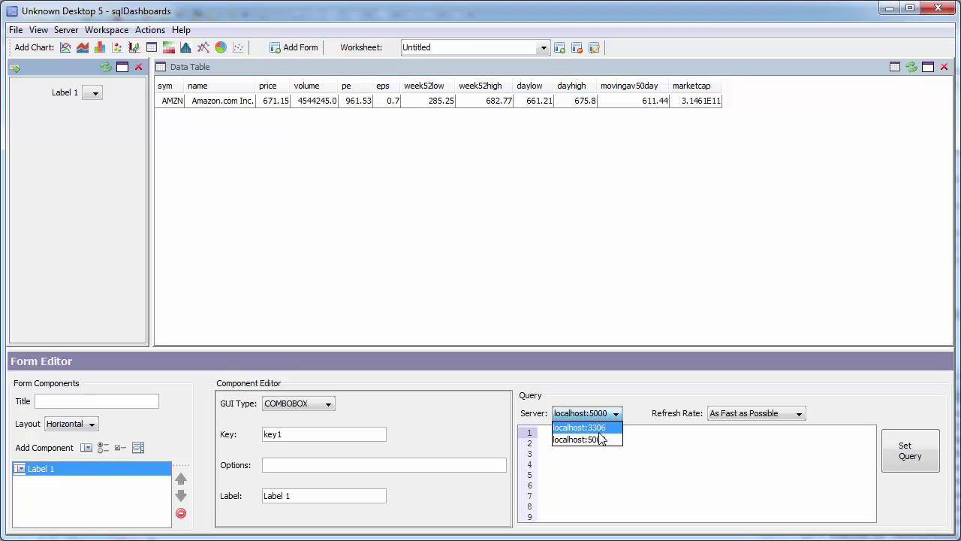
pyautogui.click(599, 433)
pyautogui.click(717, 455)
pyautogui.write('s')
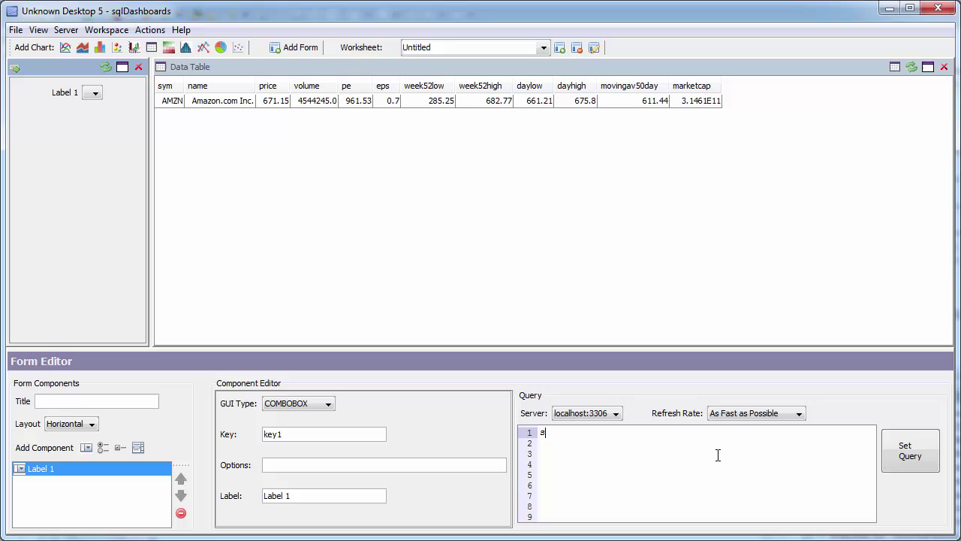
pyautogui.write('elect distinct')
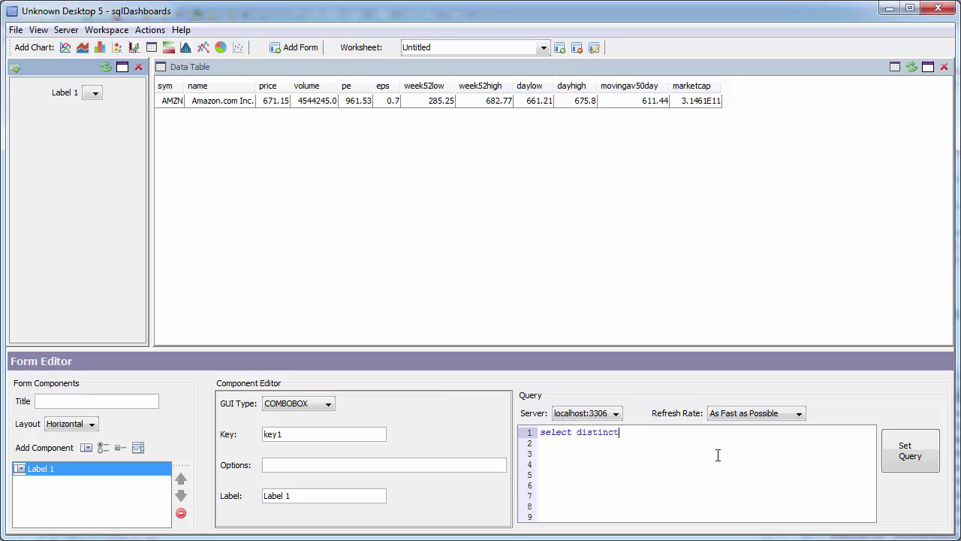
pyautogui.write(' sym from stock order by sym')
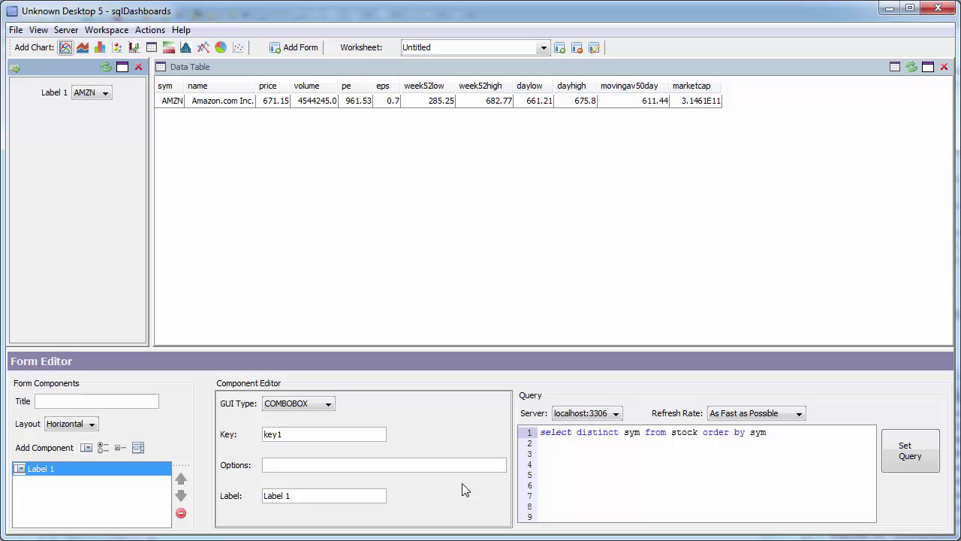
# Label the dropdown Stock and give it the parameter key stk
pyautogui.moveTo(319, 497); pyautogui.dragTo(263, 497)
pyautogui.write('Stock')
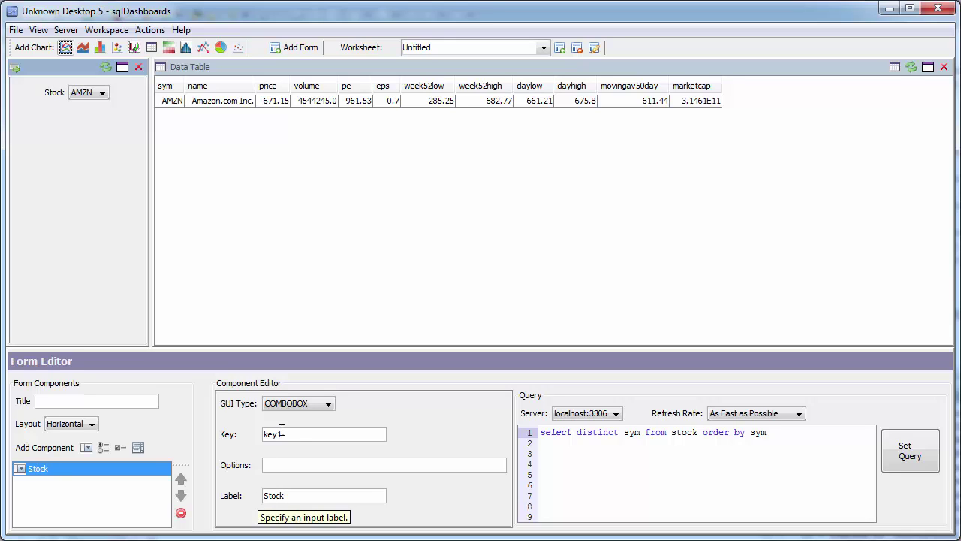
pyautogui.moveTo(302, 434); pyautogui.dragTo(233, 436)
pyautogui.write('stk')
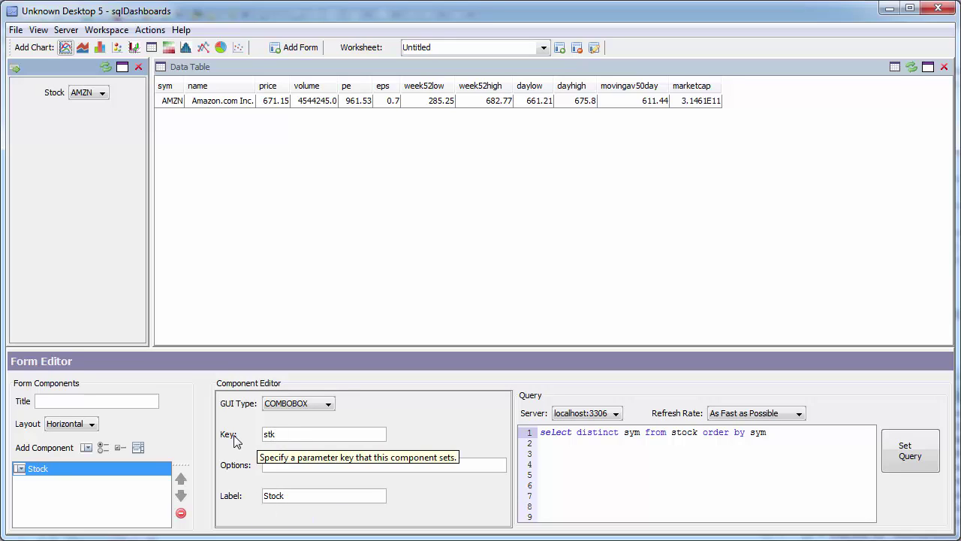
# Test the Stock dropdown with AXP, then set it to CVX
pyautogui.click(93, 95)
pyautogui.click(83, 117)
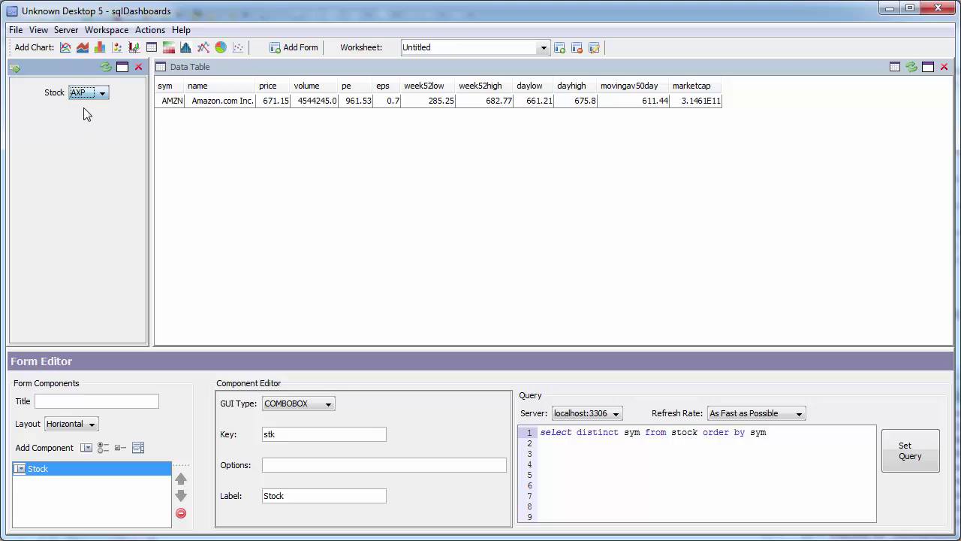
pyautogui.click(84, 94)
pyautogui.click(85, 154)
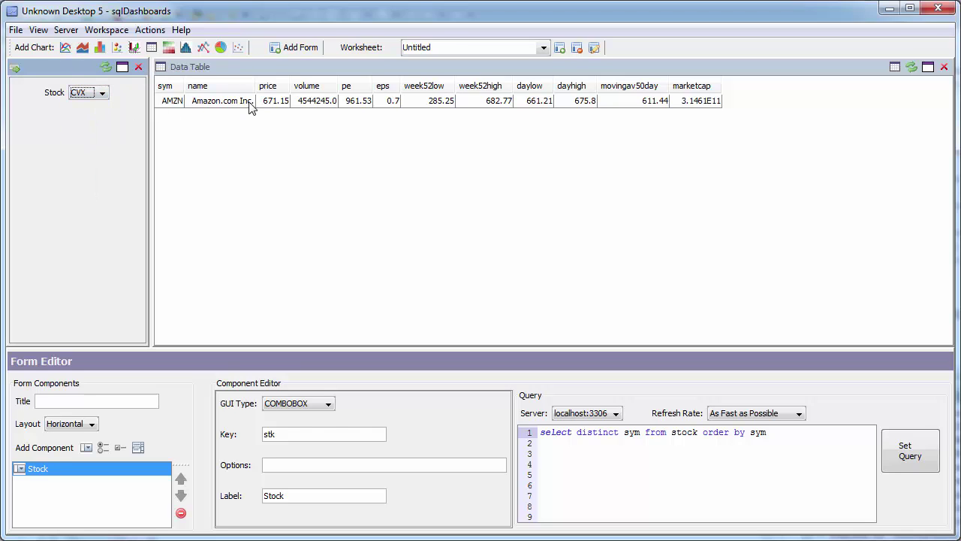
pyautogui.click(237, 153)
# Replace 'AMZN' with $stk in the Data Table's query
pyautogui.doubleClick(350, 421)
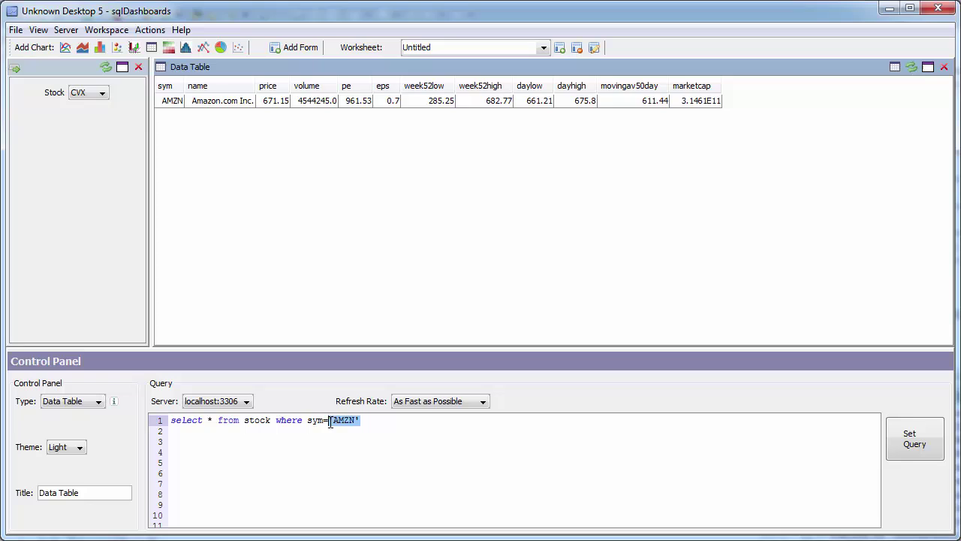
pyautogui.write('$stk')
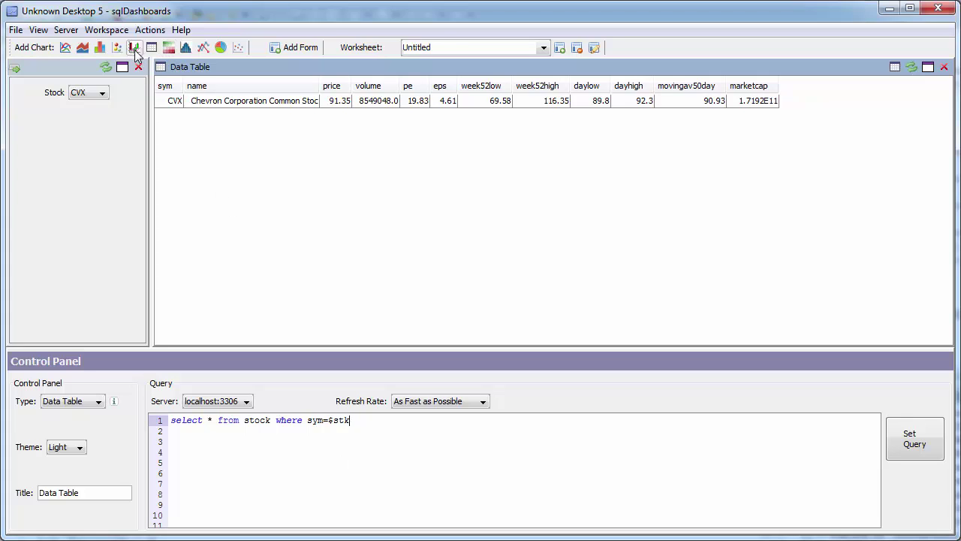
# Add a Time Series chart with the query select date,adjClose from ohlc where sym=$stk
pyautogui.click(67, 49)
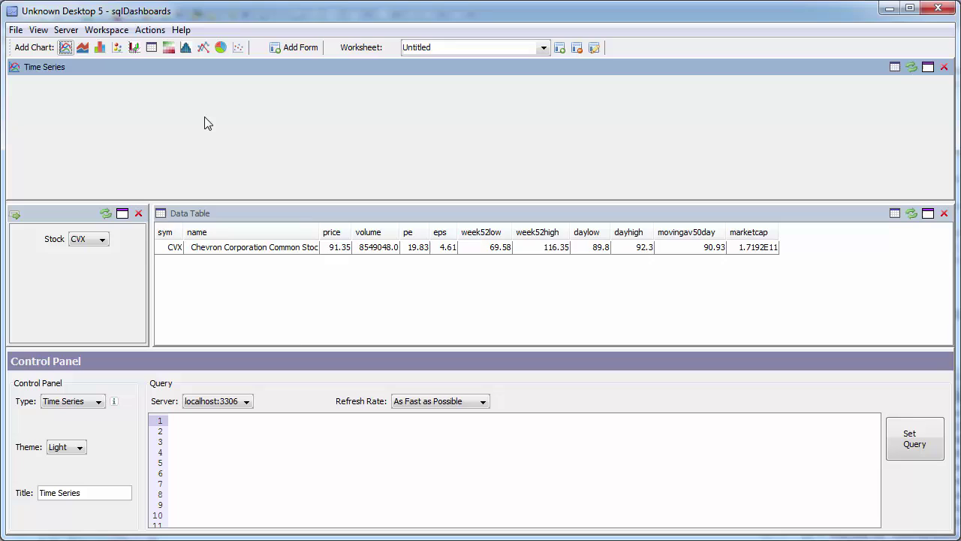
pyautogui.write('select date,adjCl')
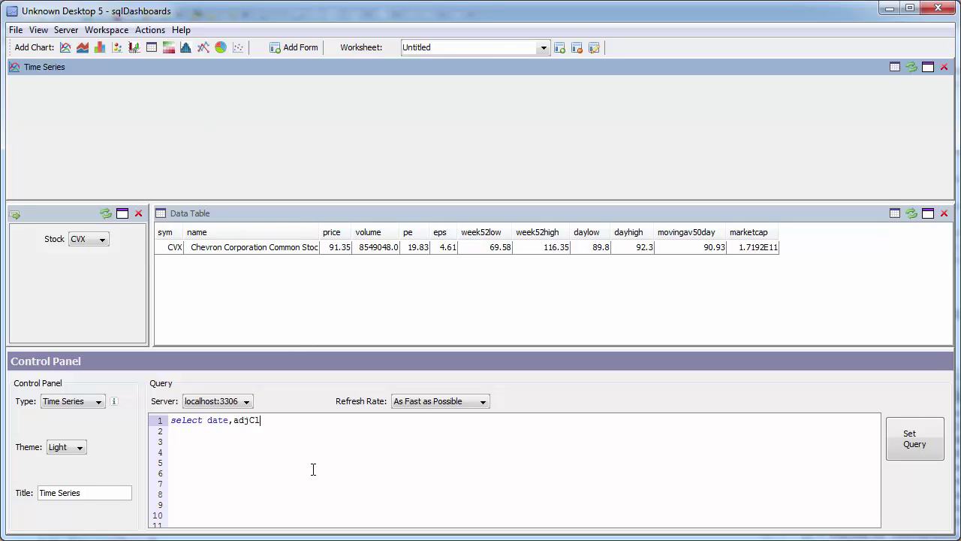
pyautogui.write('ose from ohlc where sto')
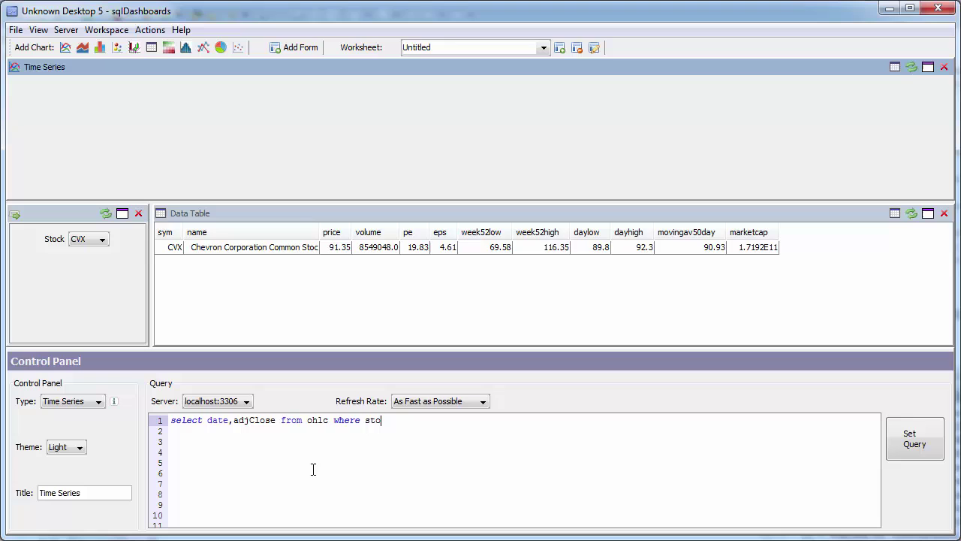
pyautogui.press('BackSpace')
pyautogui.press('BackSpace')
pyautogui.press('BackSpace')
pyautogui.write('sym=$stk')
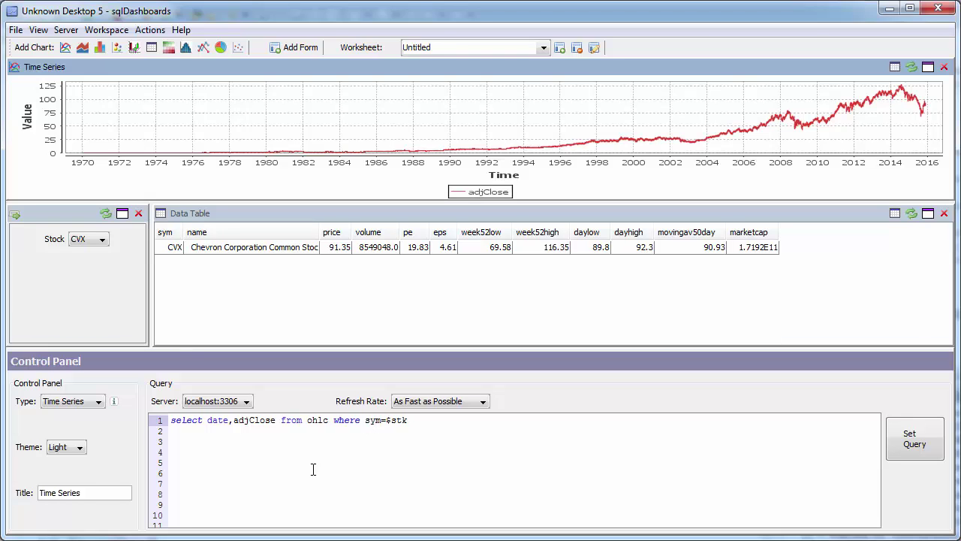
# Switch the Stock dropdown to IBM
pyautogui.click(91, 239)
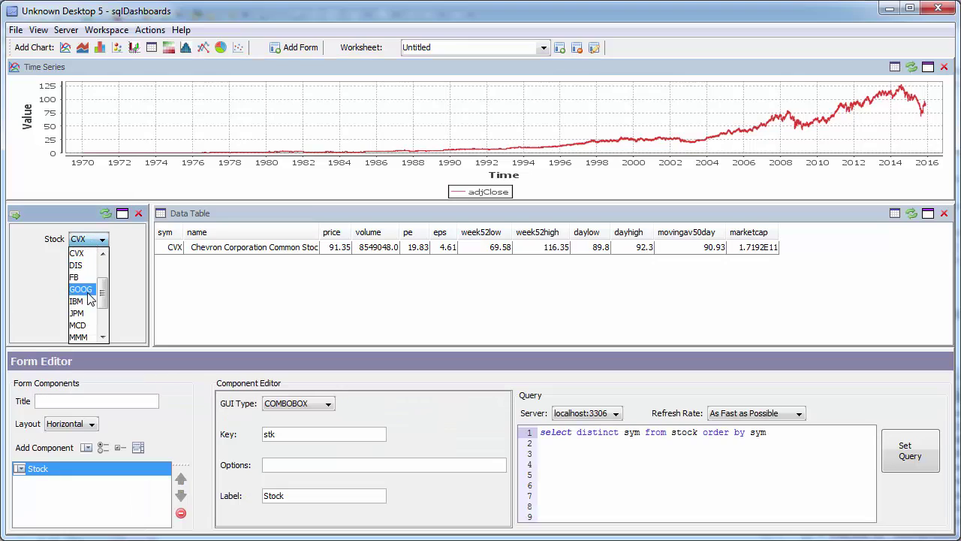
pyautogui.click(87, 304)
pyautogui.click(270, 141)
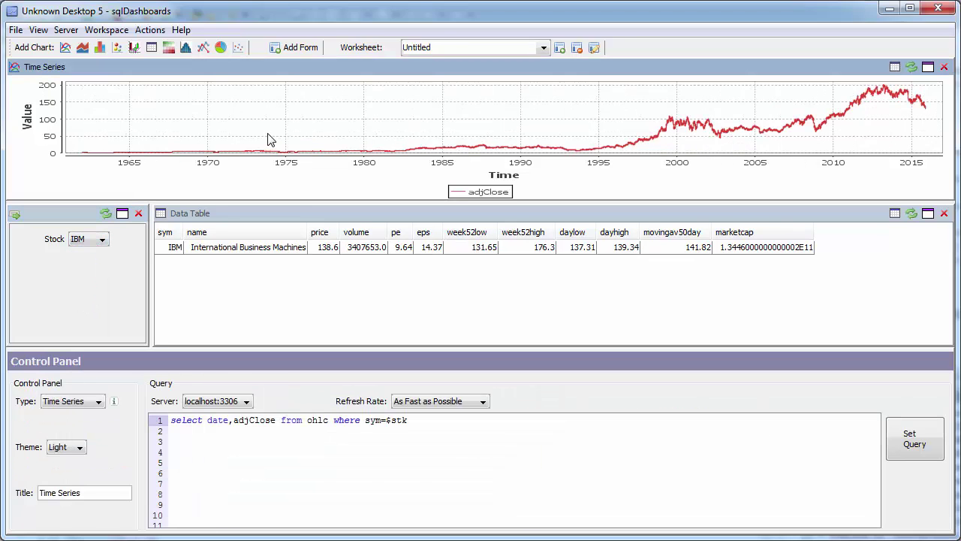
# Set the adjClose chart's theme to Dark, then add another blank Time Series chart
pyautogui.click(78, 448)
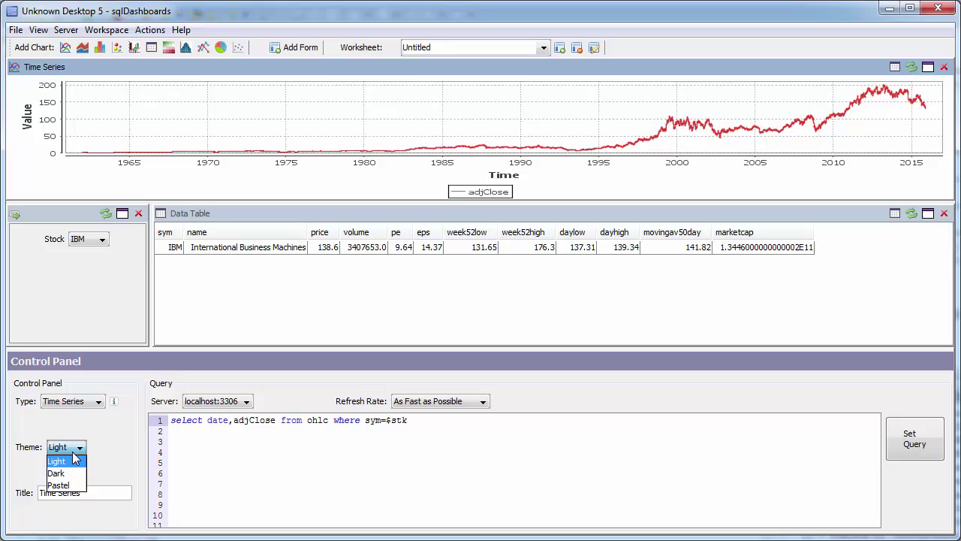
pyautogui.click(72, 474)
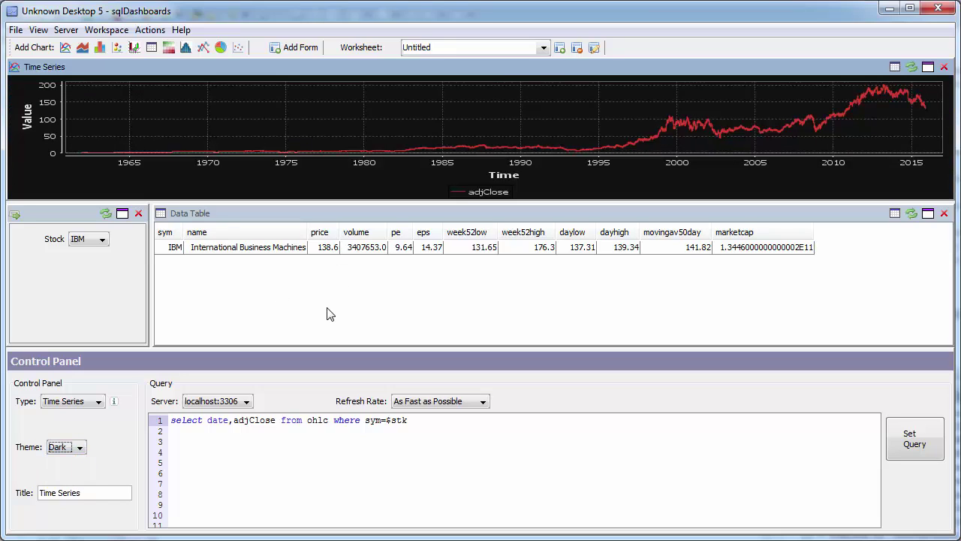
pyautogui.click(64, 52)
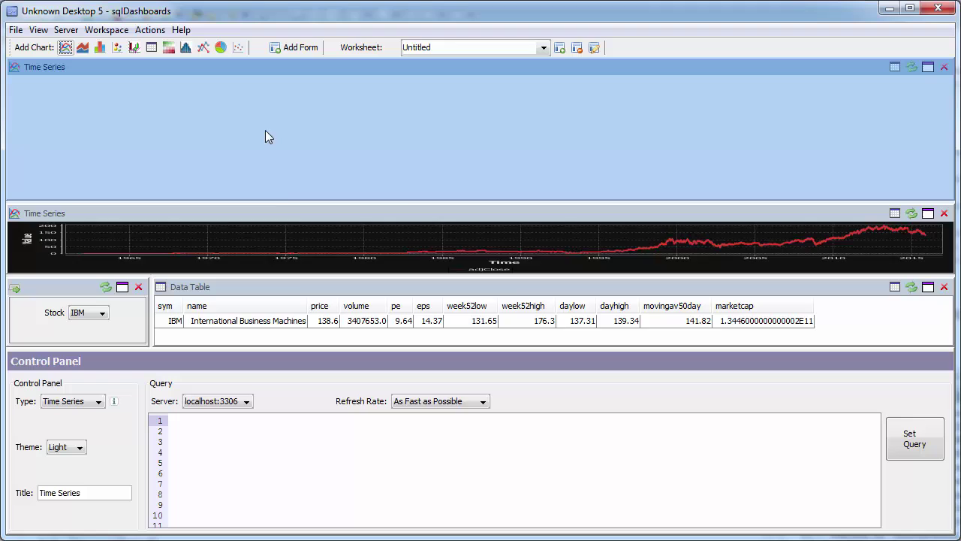
# Dock the new chart as a tab plotting select time,bid,ask from quote where sym=$stk, then switch Stock to MMM
pyautogui.moveTo(266, 137); pyautogui.dragTo(316, 250)
pyautogui.click(252, 459)
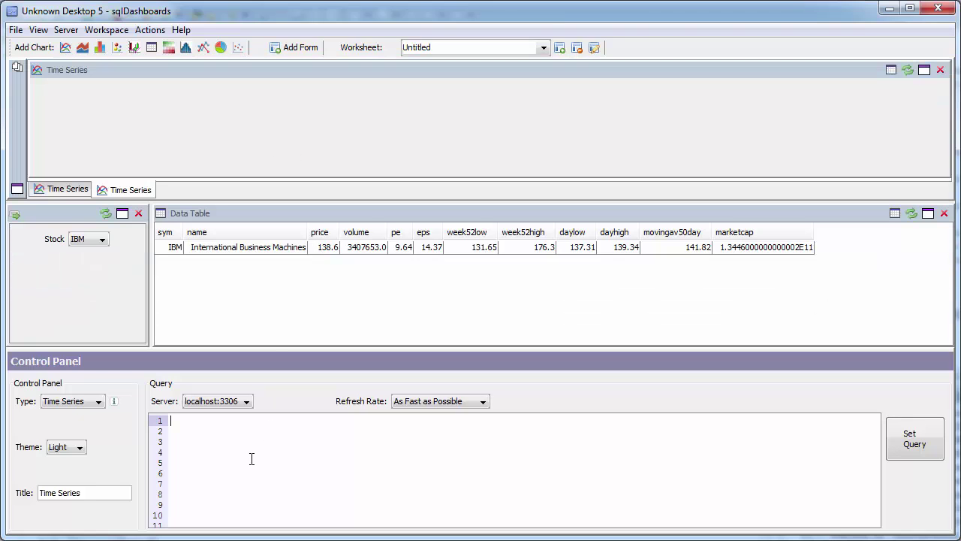
pyautogui.write('select time,bid,ask from qu')
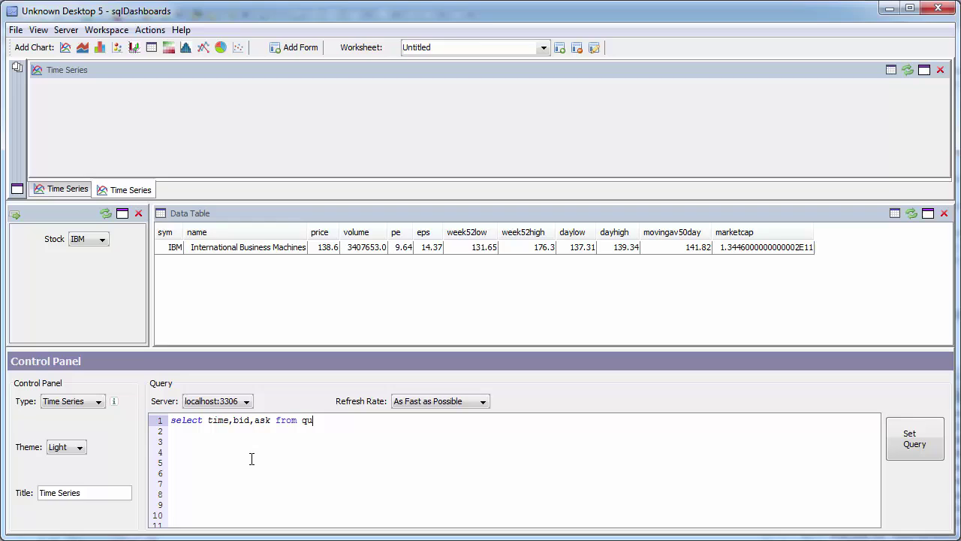
pyautogui.write('ote where sym=$stk')
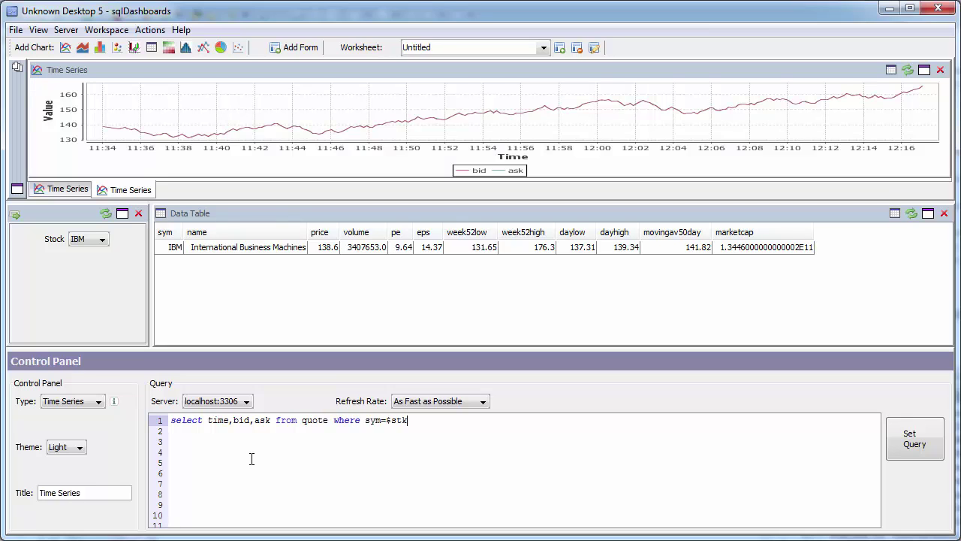
pyautogui.click(93, 242)
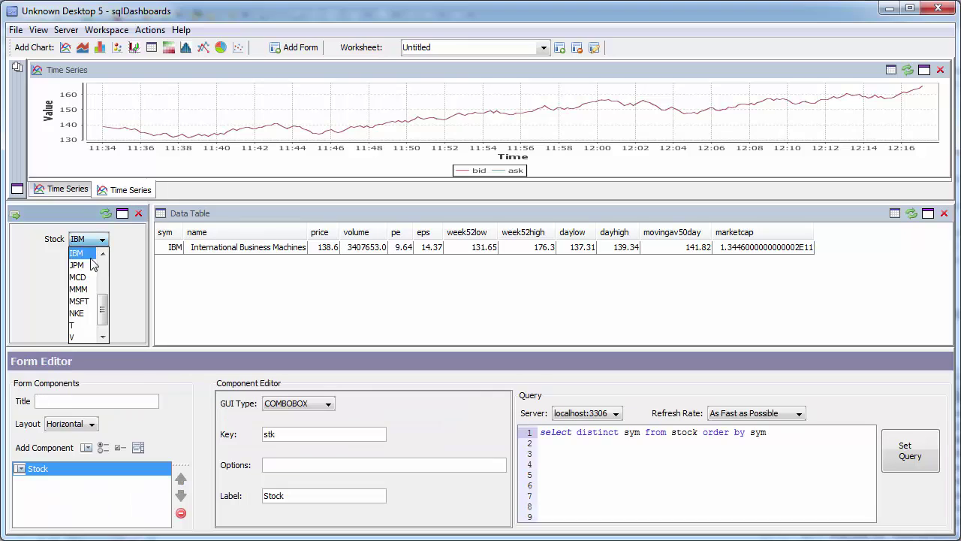
pyautogui.click(90, 291)
pyautogui.click(322, 126)
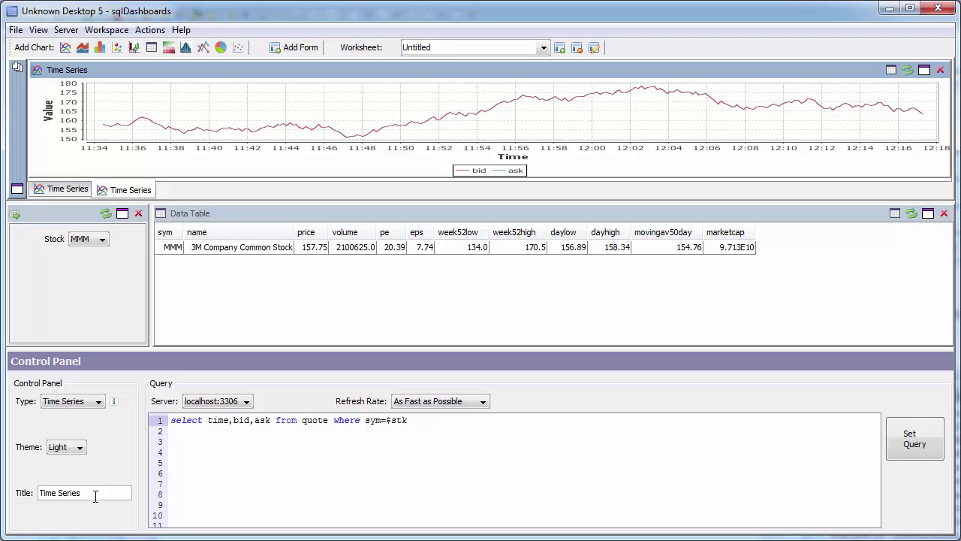
# Title the bid/ask chart Quotes Today
pyautogui.hotkey('ctrl', 'a')
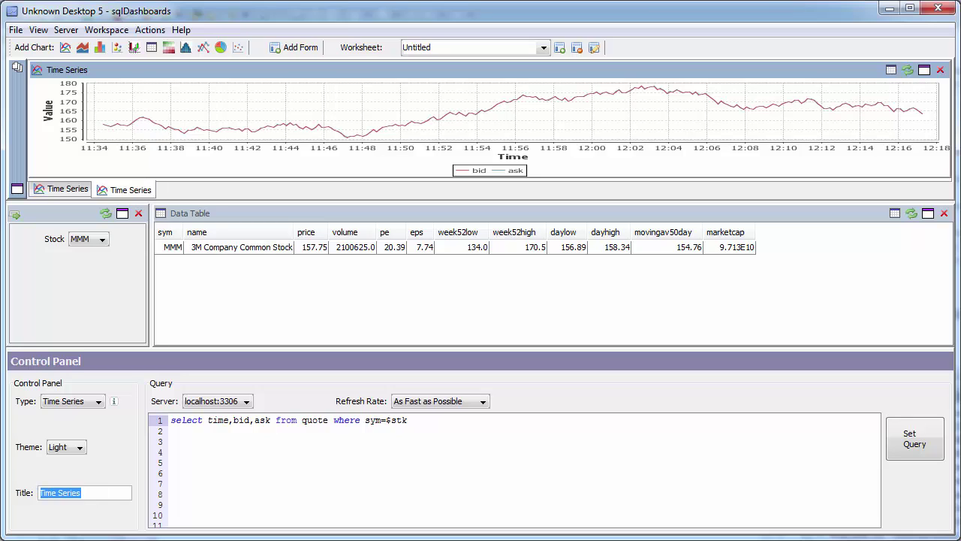
pyautogui.write('Quotes Today')
pyautogui.press('Return')
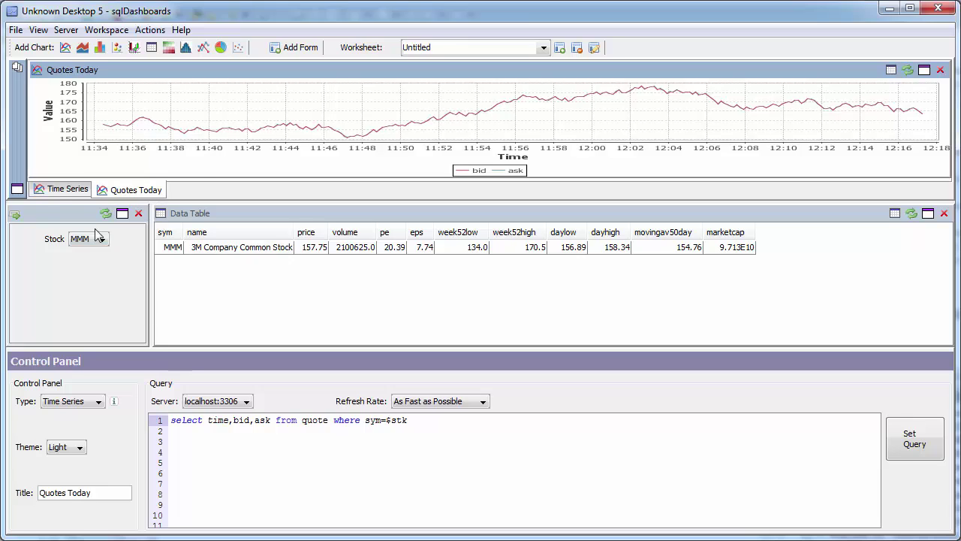
# Retitle the original adjClose chart Price History
pyautogui.click(54, 189)
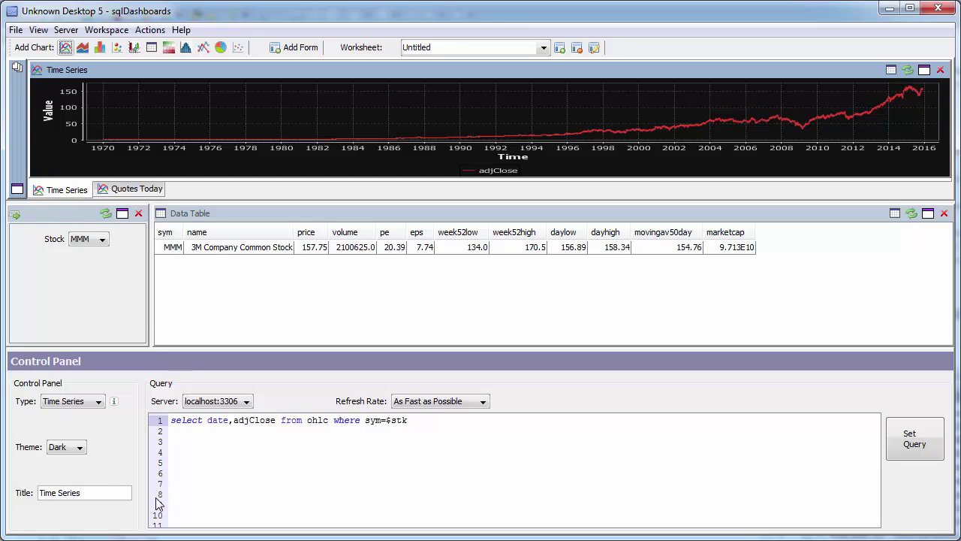
pyautogui.moveTo(86, 492); pyautogui.dragTo(39, 493)
pyautogui.write('Hi')
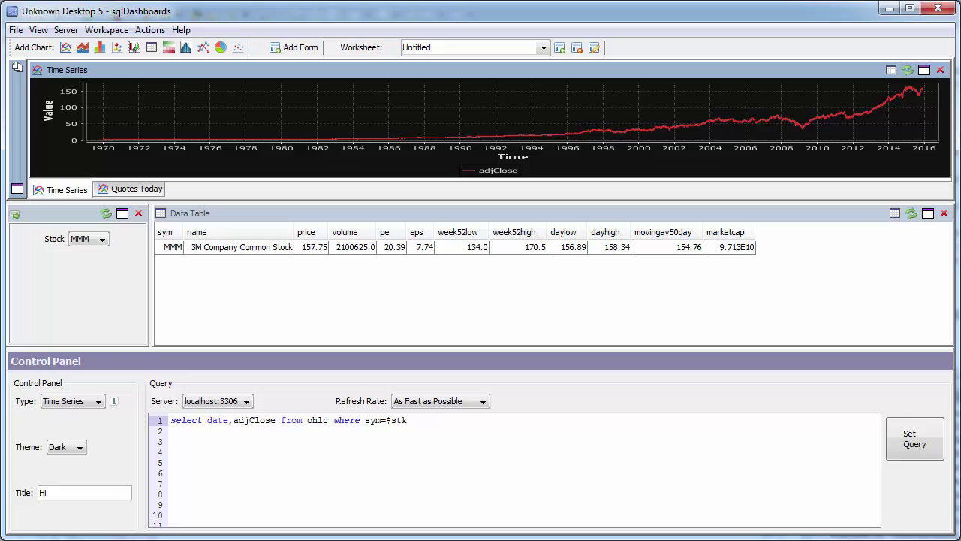
pyautogui.write('story')
pyautogui.press('Home')
pyautogui.write('Price')
pyautogui.press('Return')
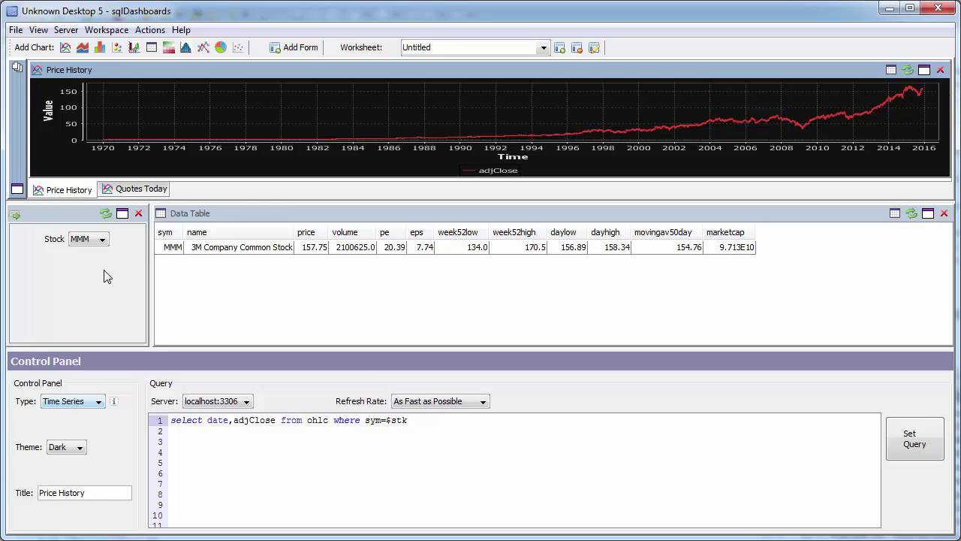
pyautogui.click(138, 191)
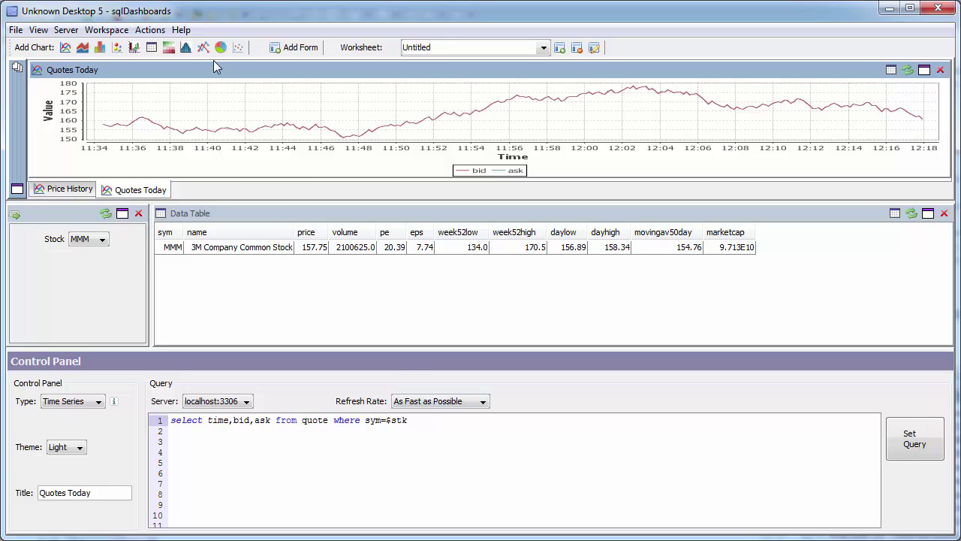
# Dock a Candlestick chart as a third tab querying ohlc where sym=$stk AND date>CURDATE()-120
pyautogui.click(135, 48)
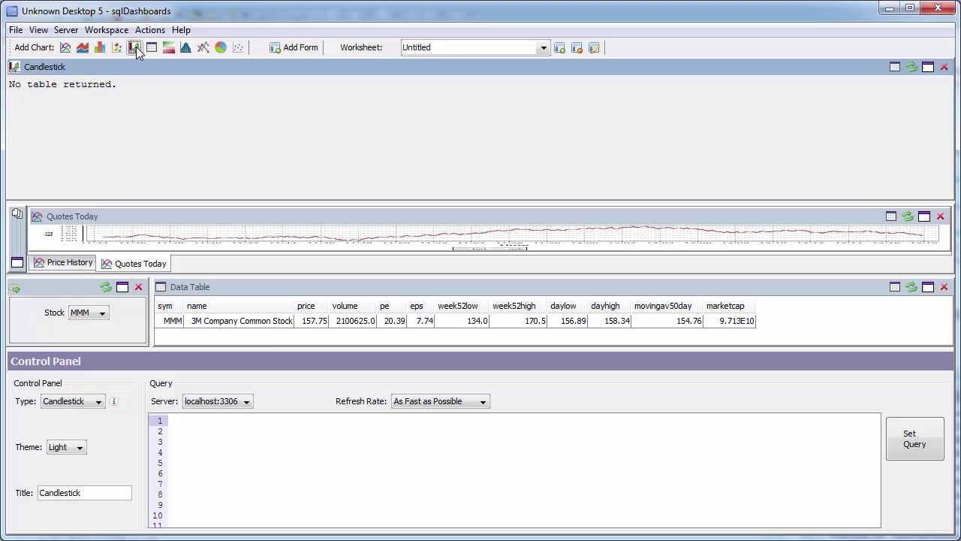
pyautogui.moveTo(172, 68); pyautogui.dragTo(570, 233)
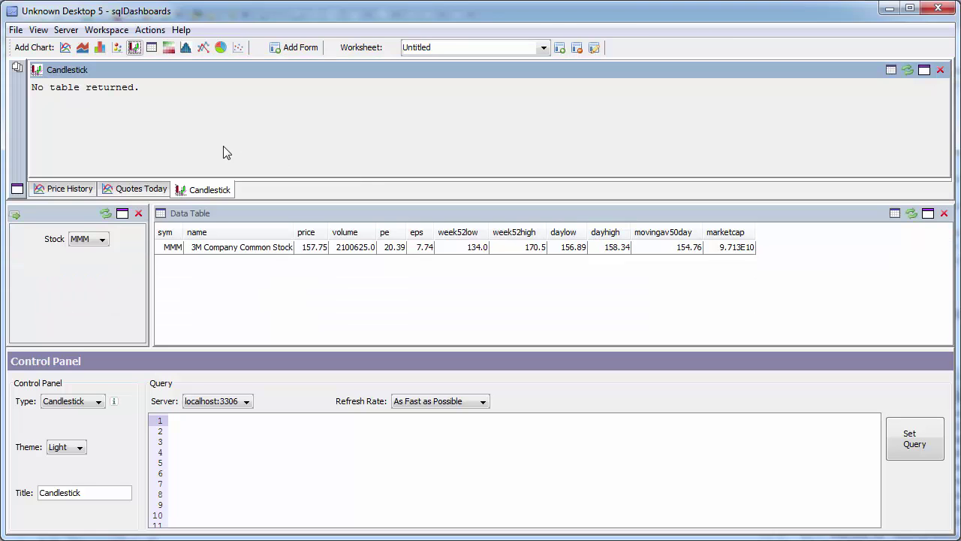
pyautogui.click(253, 497)
pyautogui.write('select * from ohl')
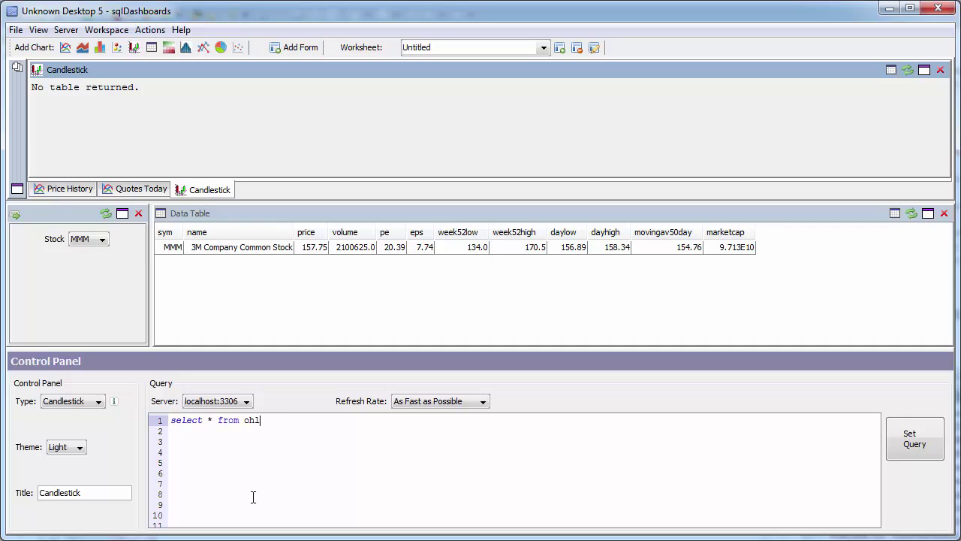
pyautogui.write('c where sym=$stk AND (date')
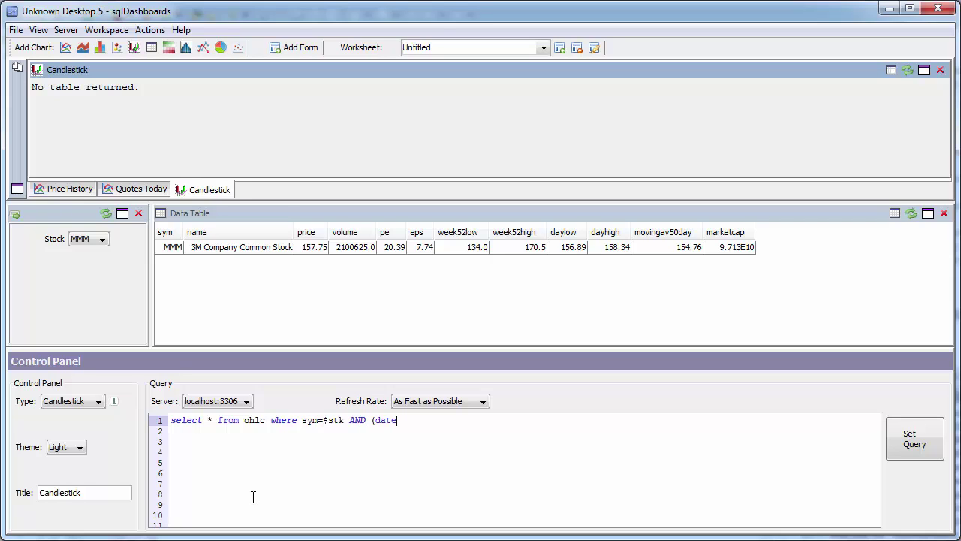
pyautogui.write('>CURDATE()-120)')
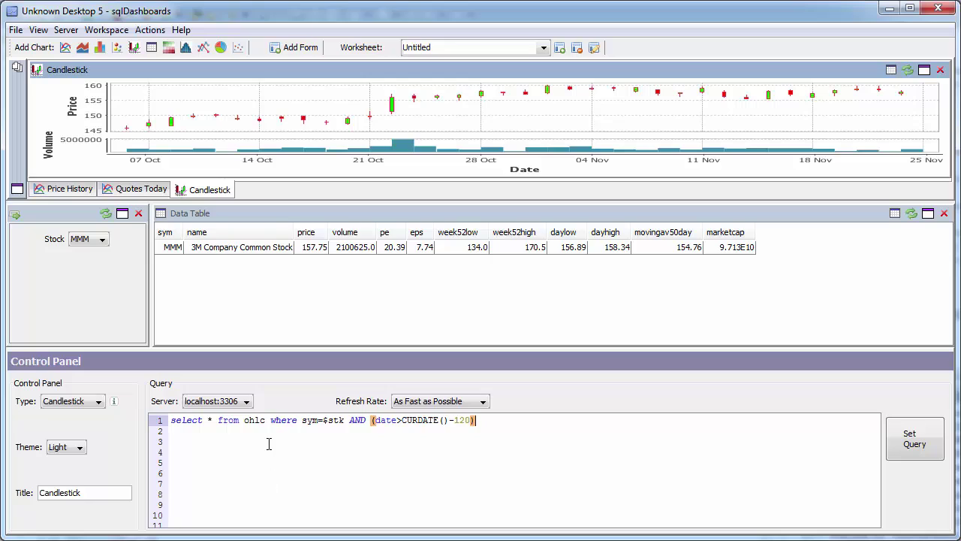
# Title the candlestick chart OHLC and turn edit mode off with Ctrl+E
pyautogui.moveTo(80, 493); pyautogui.dragTo(24, 486)
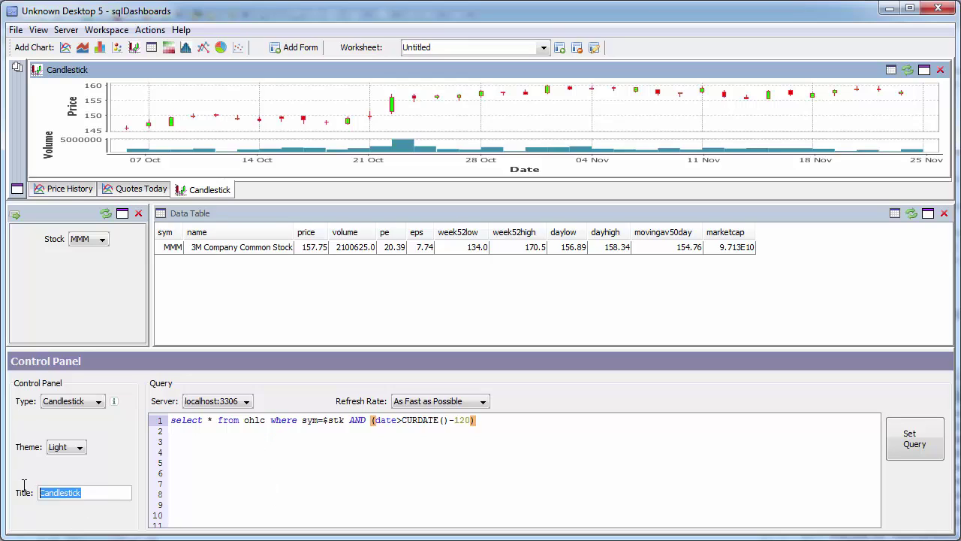
pyautogui.write('OHLC')
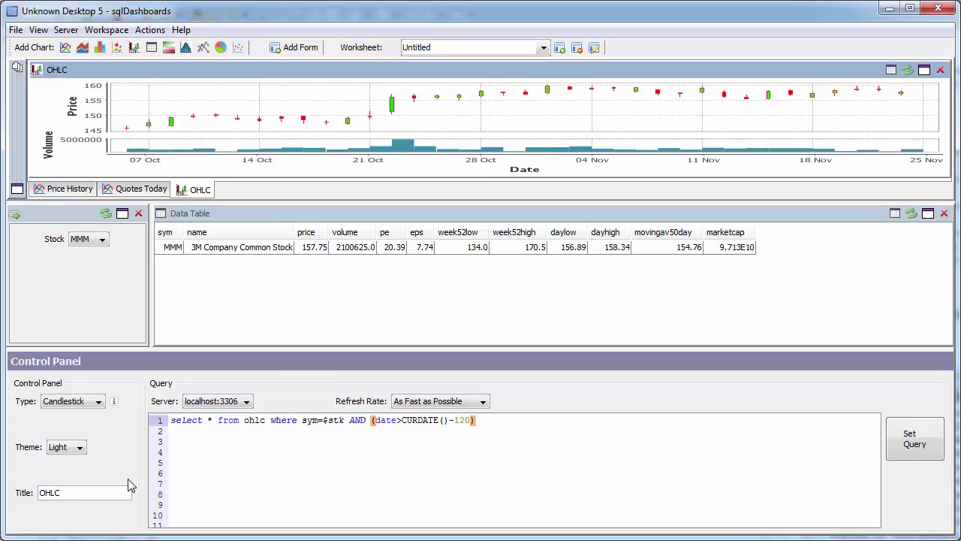
pyautogui.hotkey('ctrl', 'e')
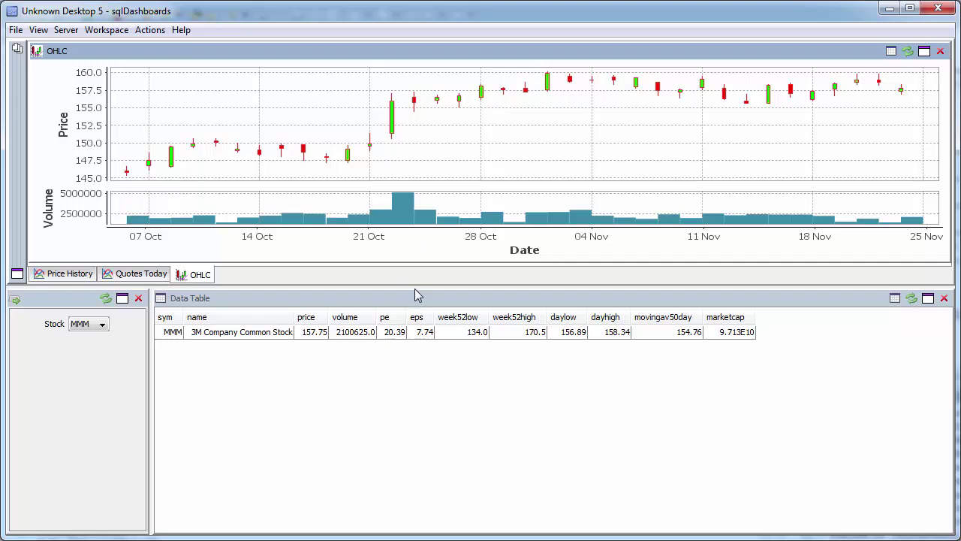
# Move the OHLC chart into its own panel above Quotes Today and resize both panels
pyautogui.moveTo(417, 286); pyautogui.dragTo(427, 447)
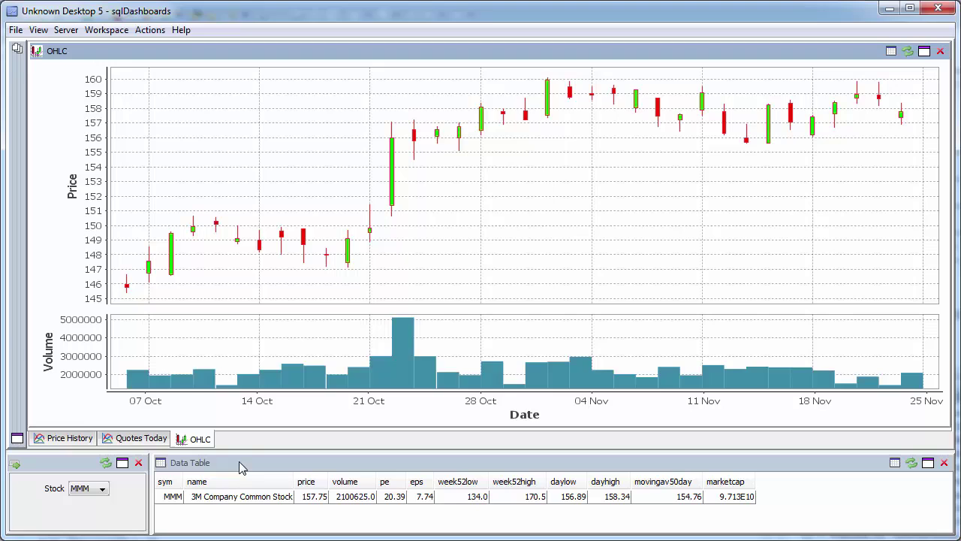
pyautogui.moveTo(201, 436); pyautogui.dragTo(298, 128)
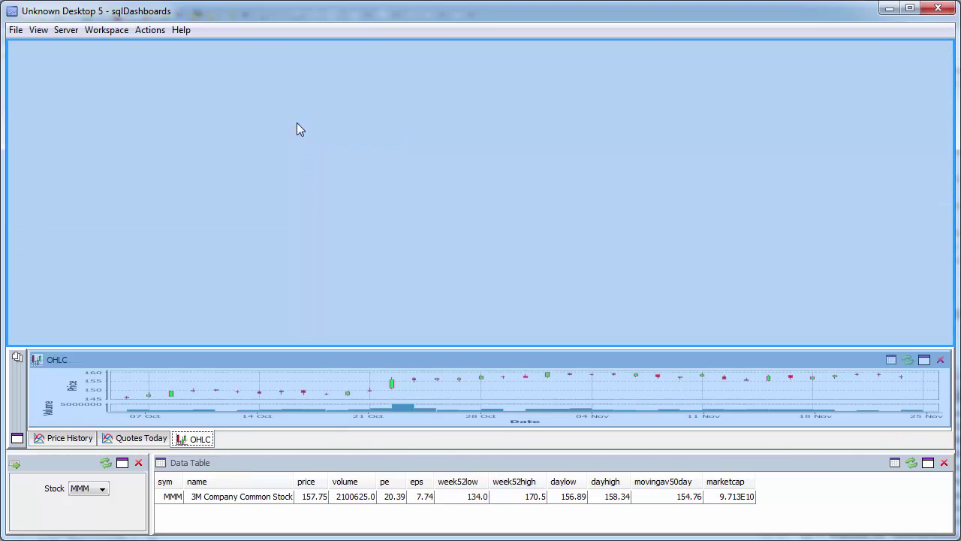
pyautogui.moveTo(410, 348); pyautogui.dragTo(410, 238)
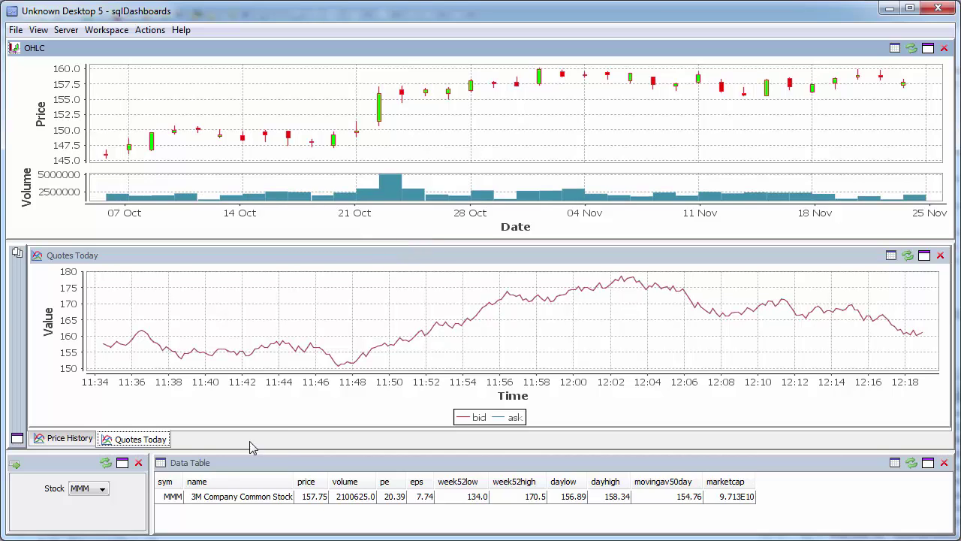
# Switch the Stock selector to MSFT, then to AMZN, and watch the charts and table refresh
pyautogui.click(102, 488)
pyautogui.click(79, 537)
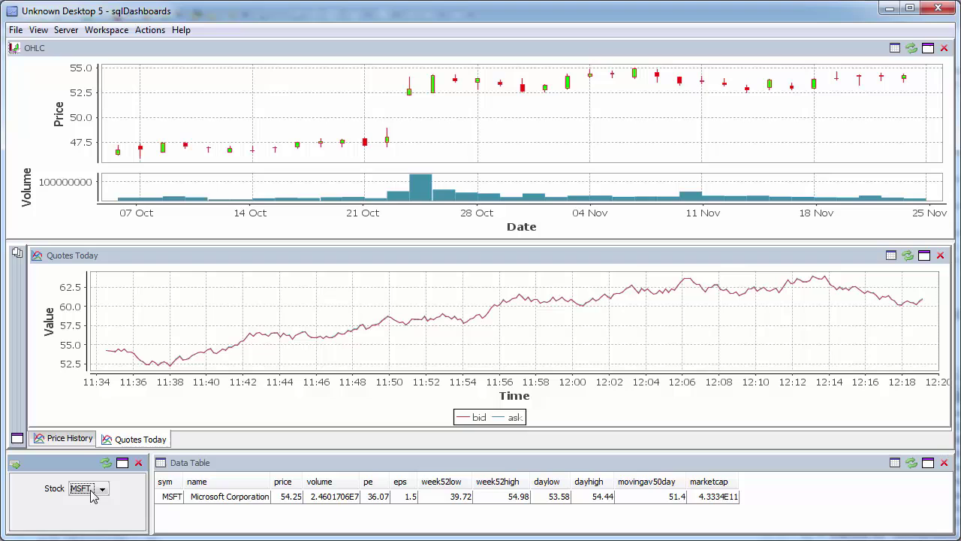
pyautogui.click(94, 490)
pyautogui.scroll(1, 86, 512)
pyautogui.click(83, 502)
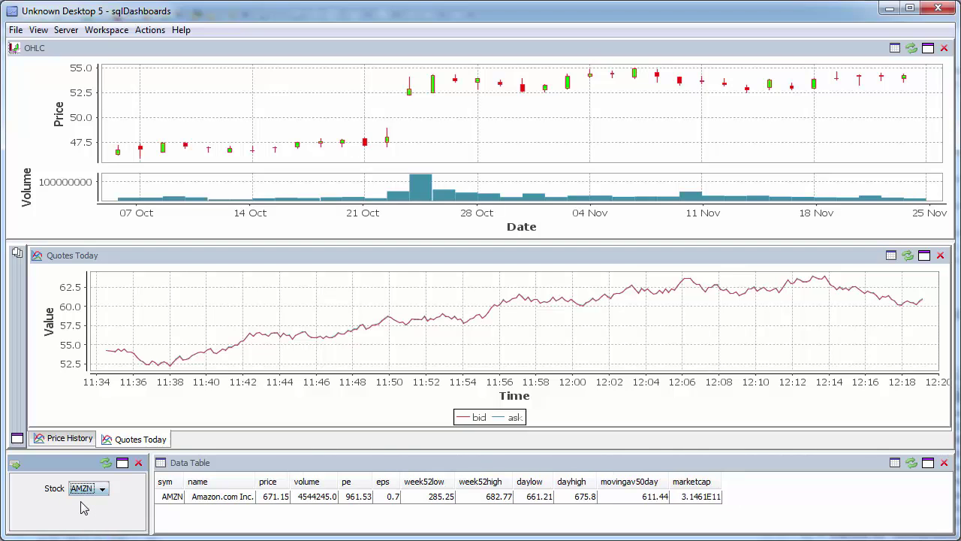
# Select NKE in the Stock selector so the dashboard shows Nike's data
pyautogui.click(91, 492)
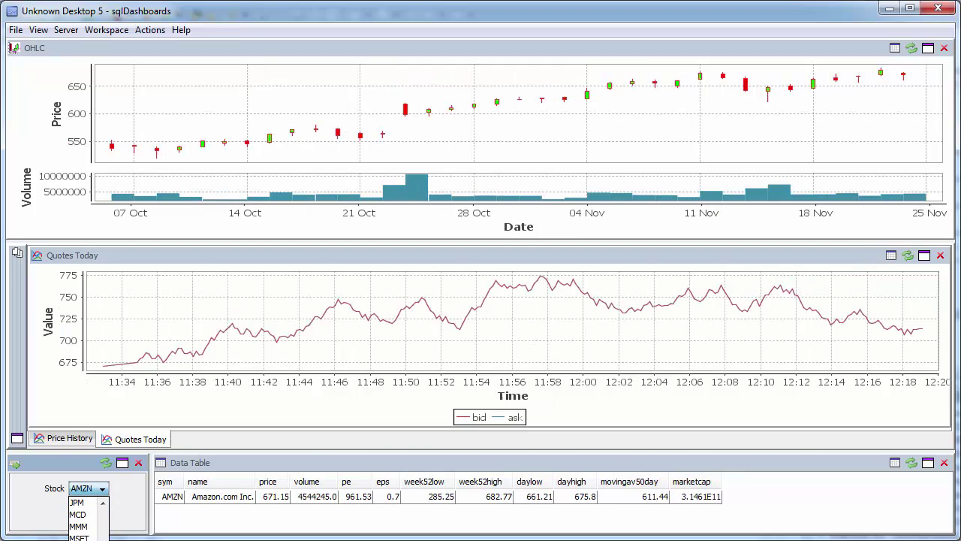
pyautogui.press('n')
pyautogui.press('Return')
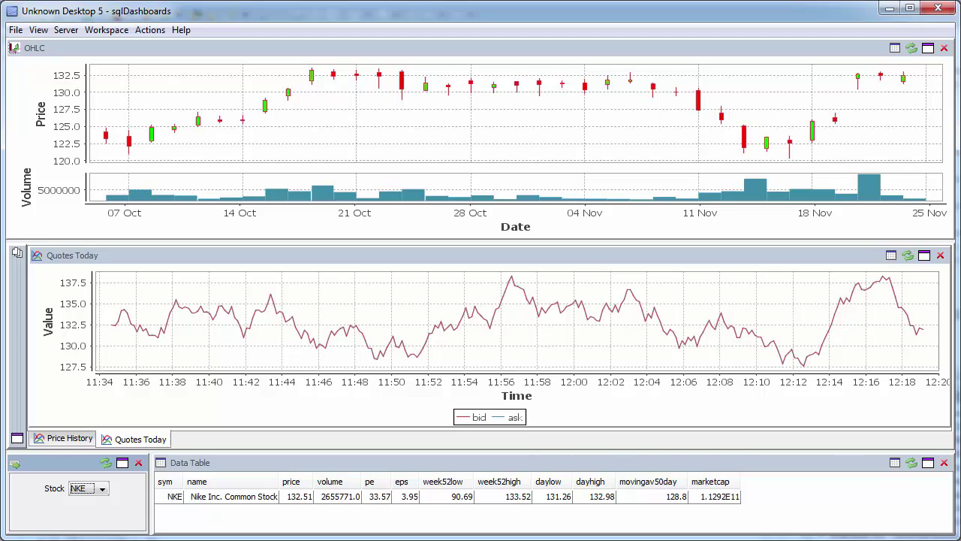